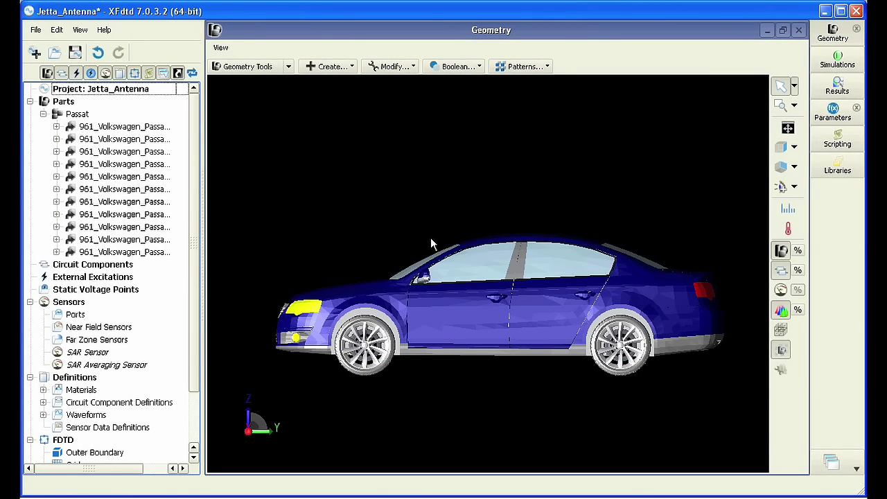
- Start a new wire body and drag its sketch origin up onto the car roof
{"action": "left_click", "coordinate": [349, 68]}
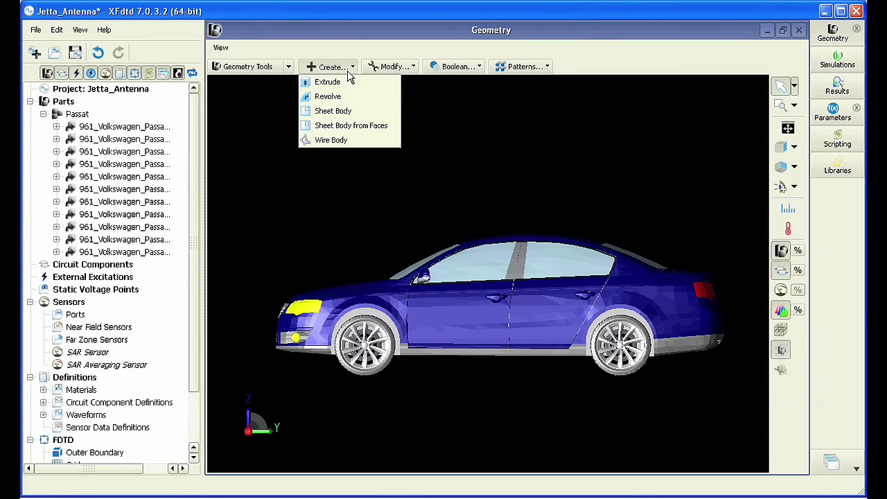
{"action": "left_click", "coordinate": [346, 141]}
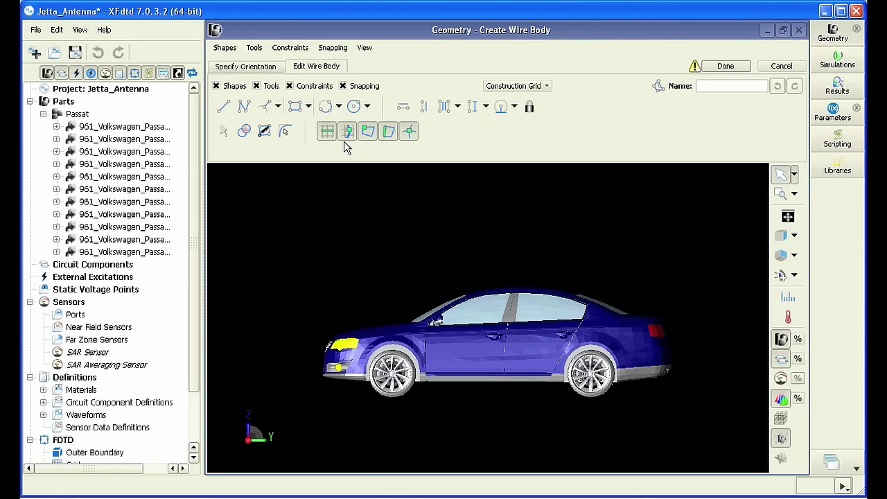
{"action": "left_click", "coordinate": [267, 66]}
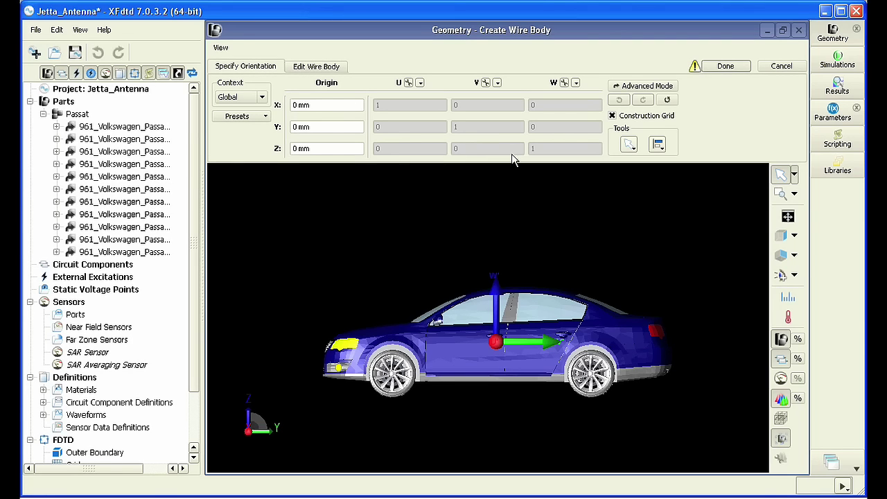
{"action": "left_click_drag", "start_coordinate": [497, 294], "coordinate": [501, 244]}
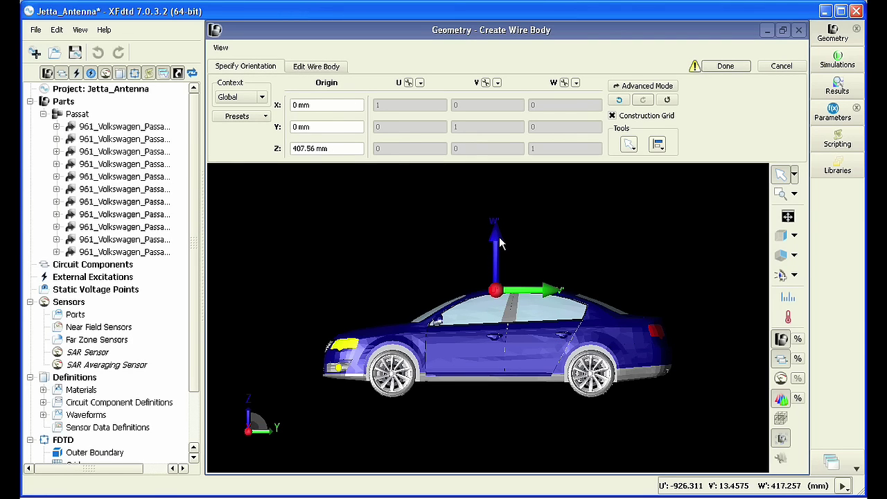
{"action": "left_click_drag", "start_coordinate": [530, 293], "coordinate": [605, 297]}
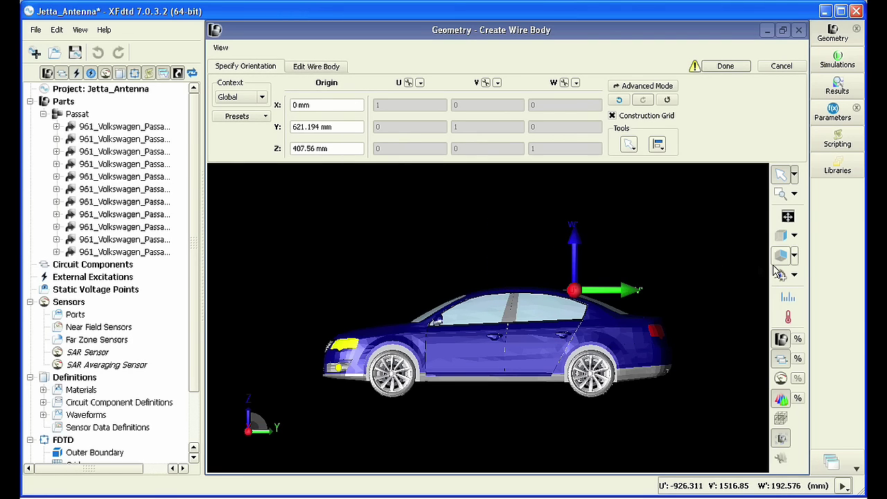
- Fine-tune the origin from the Top view to Y 563.718 mm, Z 407.56 mm, then return to Right (-X) view
{"action": "left_click", "coordinate": [794, 235]}
{"action": "left_click", "coordinate": [813, 275]}
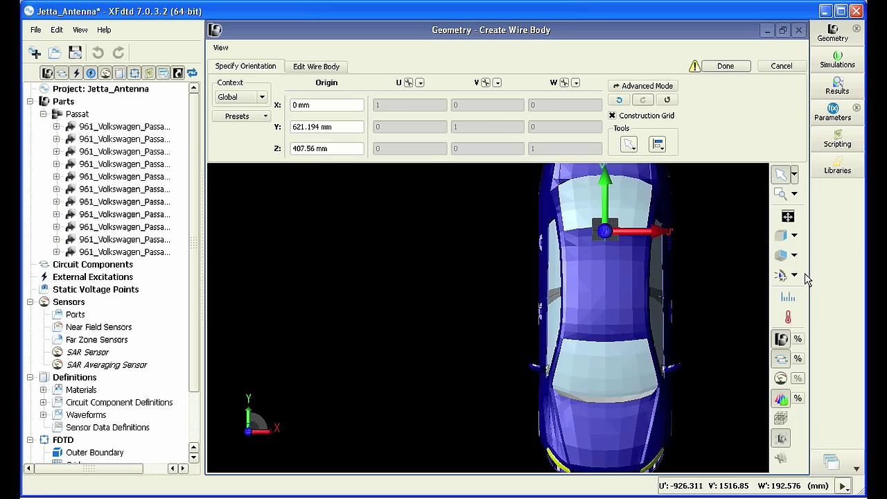
{"action": "left_click_drag", "start_coordinate": [606, 180], "coordinate": [607, 188]}
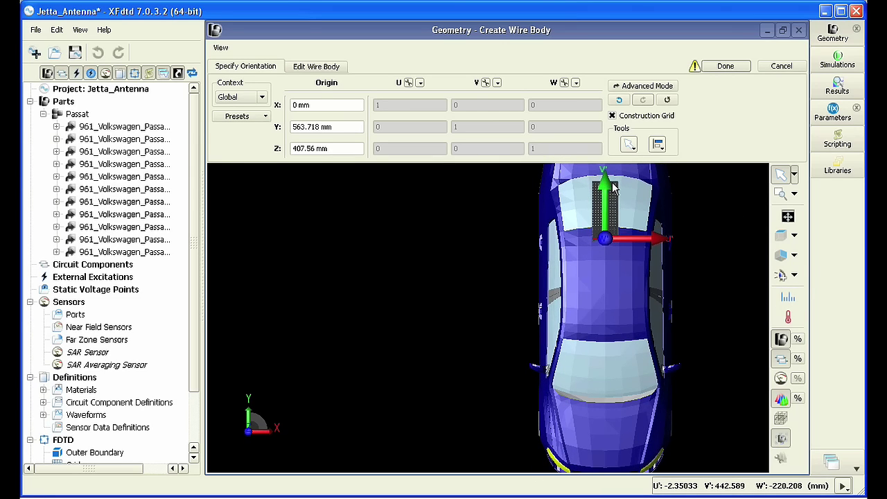
{"action": "left_click", "coordinate": [795, 235]}
{"action": "left_click", "coordinate": [829, 293]}
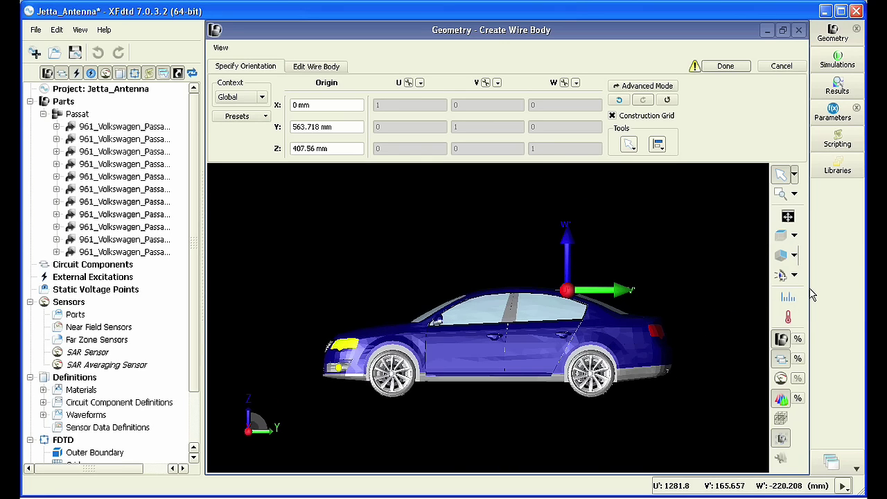
- On the YZ plane, draw a vertical wire line on the roof and finish the Wire Body
{"action": "left_click", "coordinate": [242, 116]}
{"action": "left_click", "coordinate": [253, 147]}
{"action": "left_click", "coordinate": [333, 67]}
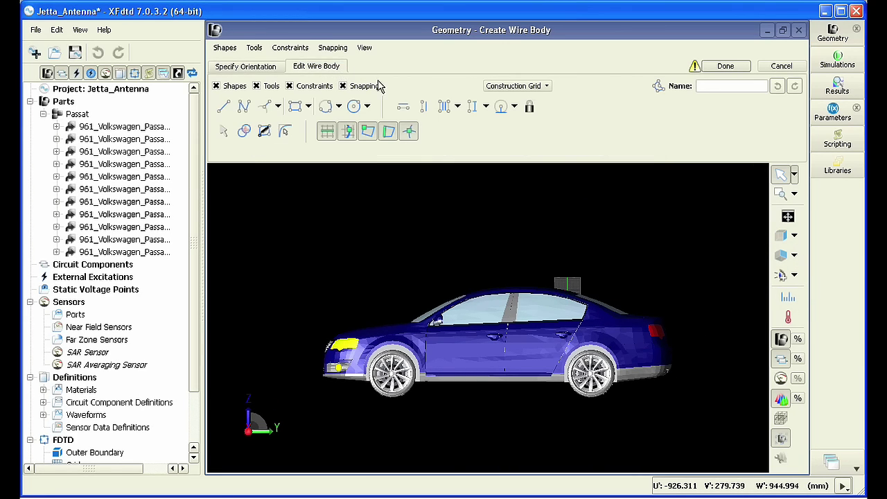
{"action": "left_click", "coordinate": [569, 284]}
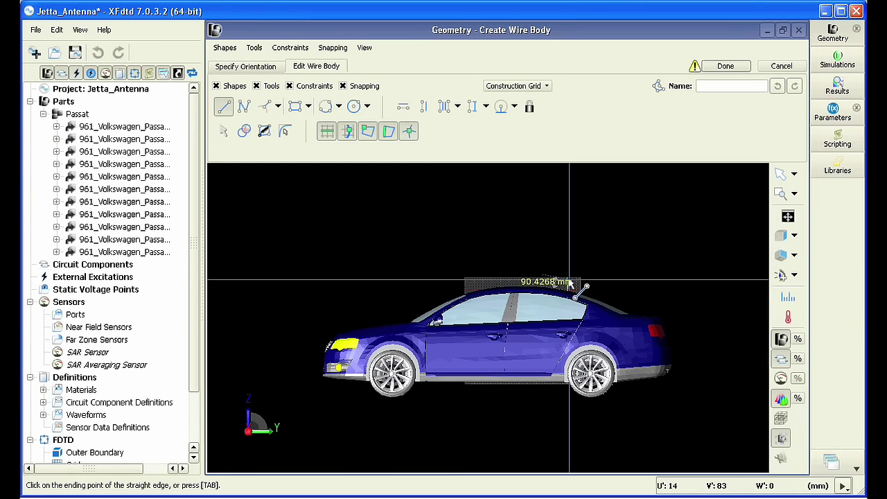
{"action": "left_click", "coordinate": [570, 284]}
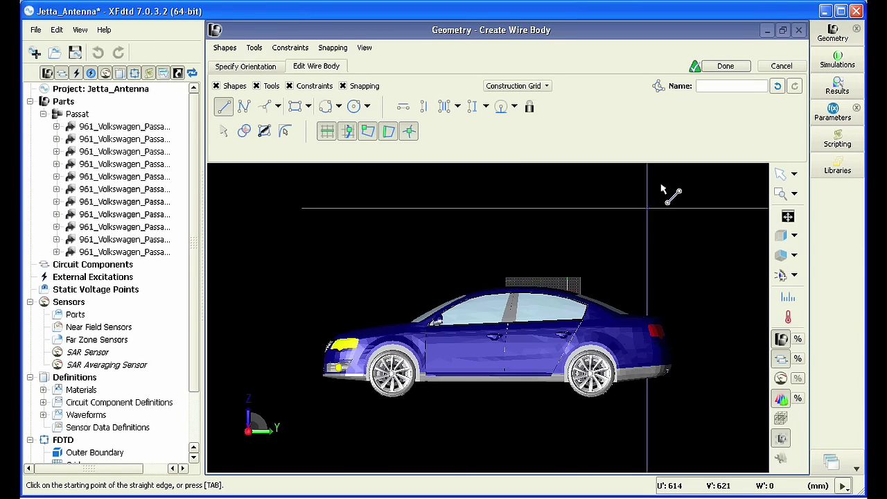
{"action": "left_click", "coordinate": [733, 68]}
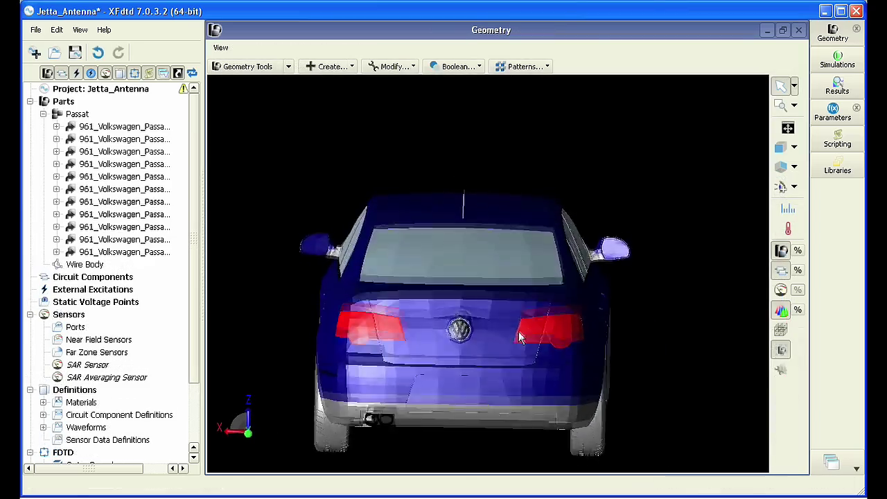
{"action": "mouse_move", "coordinate": [519, 331]}
{"action": "left_mouse_down"}
{"action": "mouse_move", "coordinate": [507, 351]}
{"action": "mouse_move", "coordinate": [459, 330]}
{"action": "mouse_move", "coordinate": [510, 359]}
{"action": "mouse_move", "coordinate": [588, 351]}
{"action": "mouse_move", "coordinate": [587, 336]}
{"action": "mouse_move", "coordinate": [534, 333]}
{"action": "mouse_move", "coordinate": [533, 341]}
{"action": "left_mouse_up"}
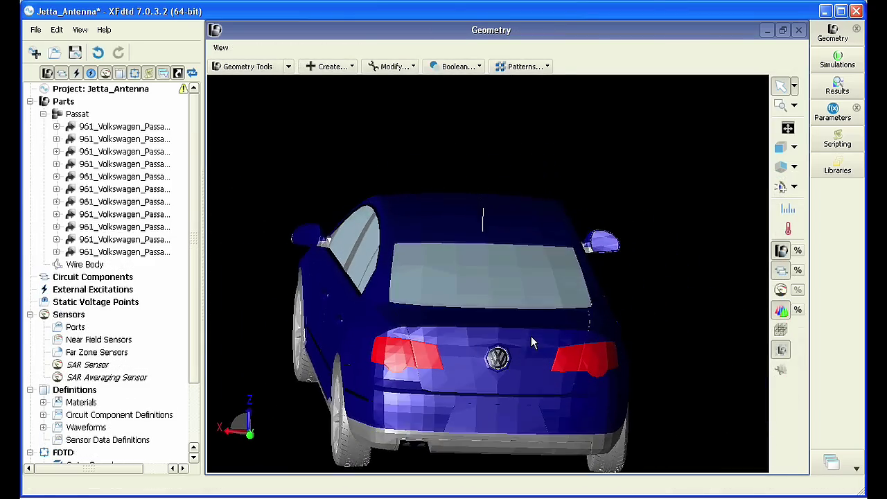
- Zoom in on the antenna wire and add a circuit component with no definition
{"action": "scroll", "coordinate": [466, 261], "scroll_direction": "up", "scroll_amount": 3}
{"action": "scroll", "coordinate": [479, 266], "scroll_direction": "up", "scroll_amount": 2}
{"action": "left_click_drag", "start_coordinate": [617, 146], "coordinate": [613, 300]}
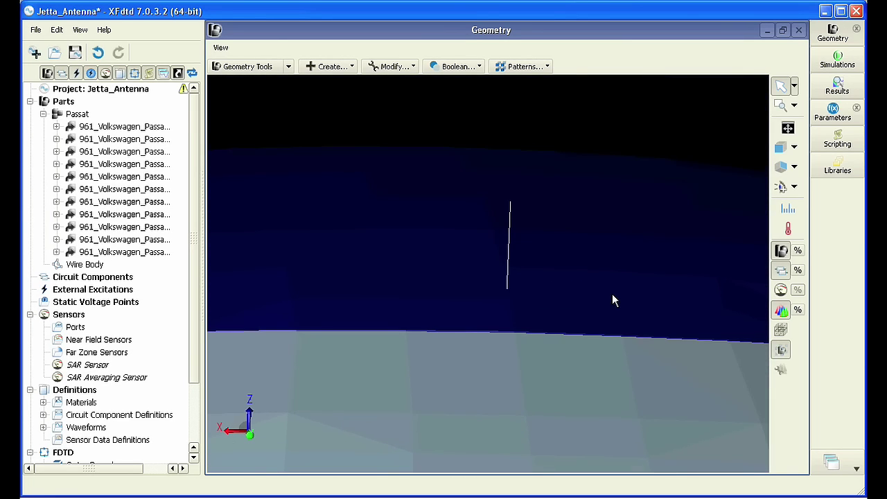
{"action": "scroll", "coordinate": [723, 235], "scroll_direction": "up", "scroll_amount": 3}
{"action": "scroll", "coordinate": [707, 263], "scroll_direction": "up", "scroll_amount": 3}
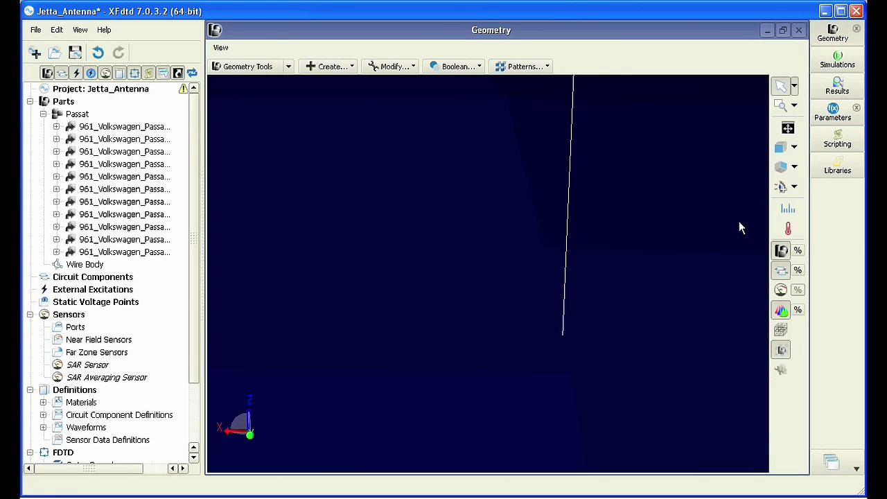
{"action": "left_click_drag", "start_coordinate": [704, 311], "coordinate": [551, 303]}
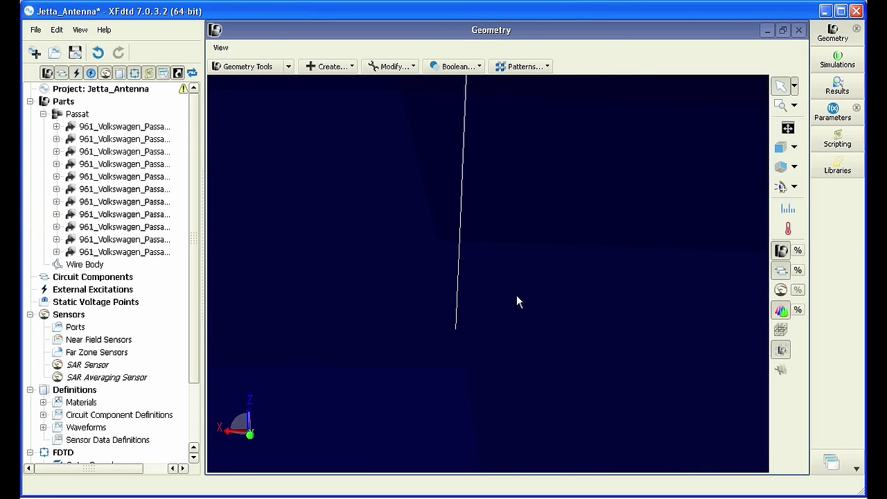
{"action": "right_click", "coordinate": [88, 281]}
{"action": "mouse_move", "coordinate": [174, 281]}
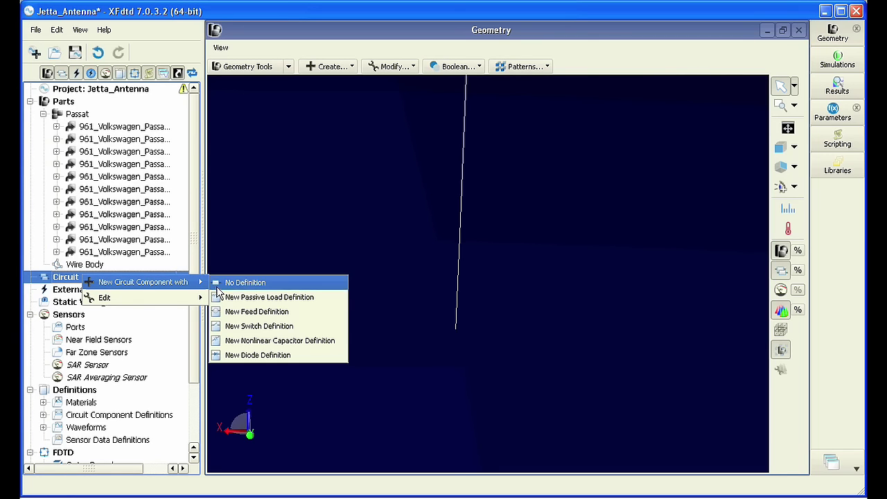
{"action": "left_click", "coordinate": [220, 281]}
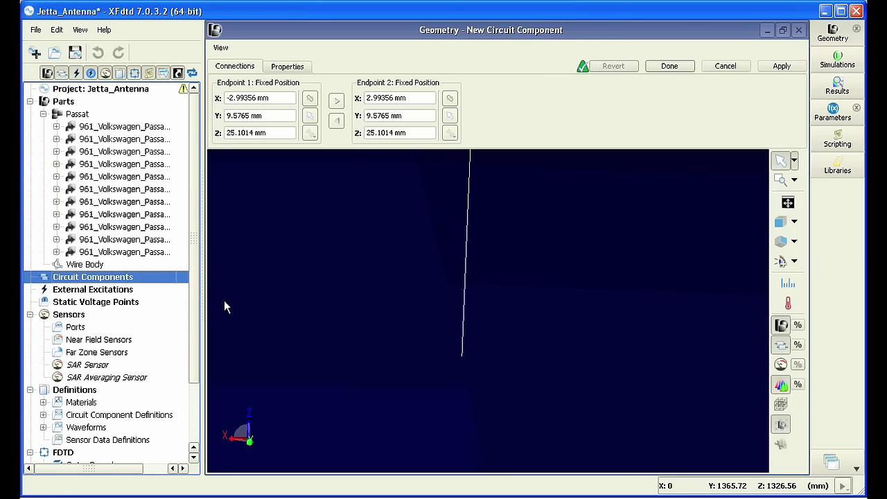
- Set Port 1's endpoints at the wire base, Z 401.931 to 407.931 mm at Y 561.718 mm
{"action": "left_click", "coordinate": [310, 115]}
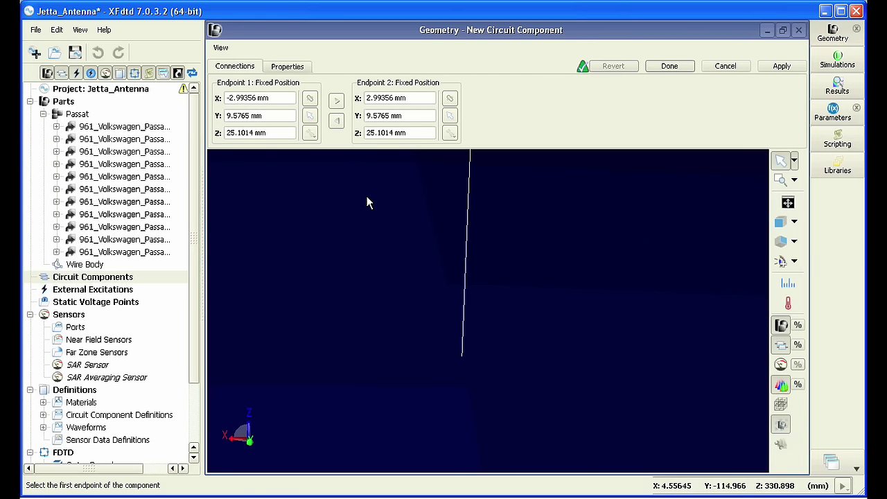
{"action": "left_click", "coordinate": [464, 359]}
{"action": "left_click", "coordinate": [452, 117]}
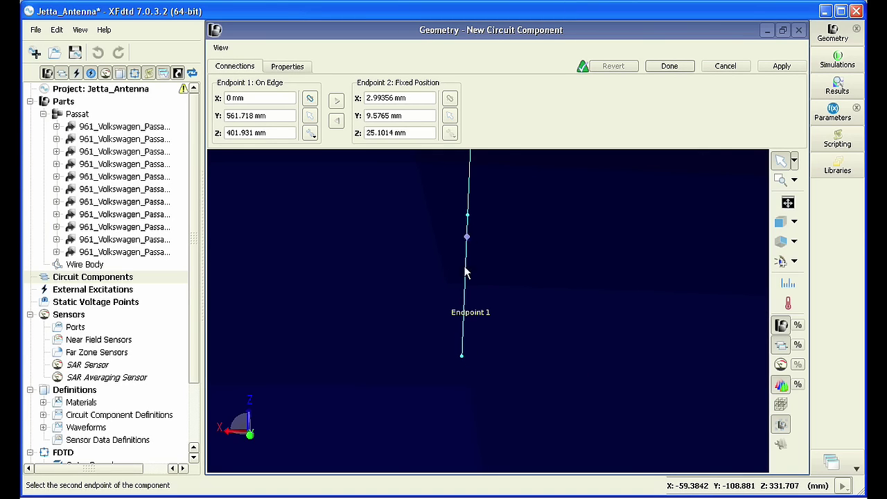
{"action": "left_click", "coordinate": [464, 324]}
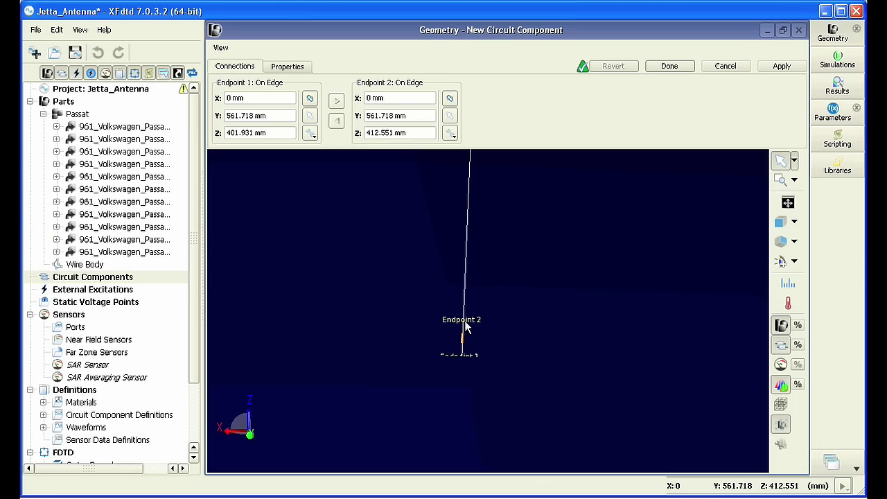
{"action": "left_click", "coordinate": [669, 65]}
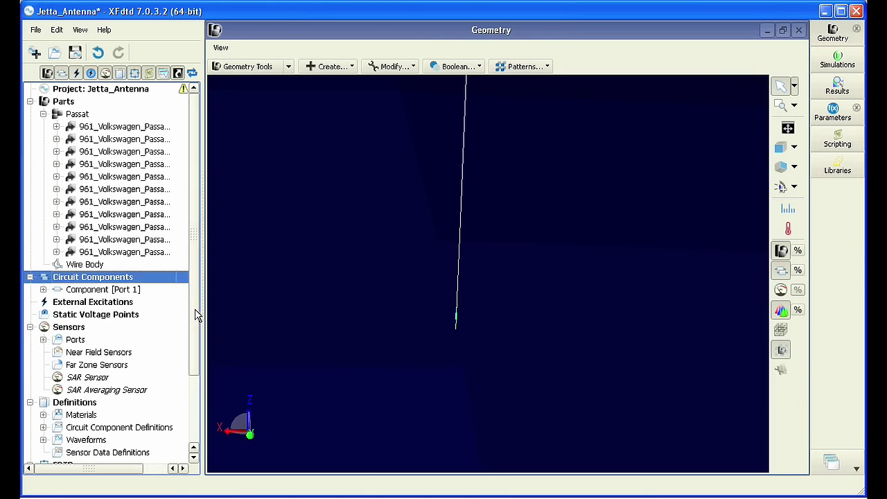
{"action": "scroll", "coordinate": [195, 312], "scroll_direction": "down", "scroll_amount": 2}
- Assign the 50 ohm Voltage Source to Port 1 and Material1 to the Wire Body
{"action": "left_click", "coordinate": [43, 339]}
{"action": "left_click_drag", "start_coordinate": [103, 353], "coordinate": [126, 205]}
{"action": "left_click", "coordinate": [76, 177]}
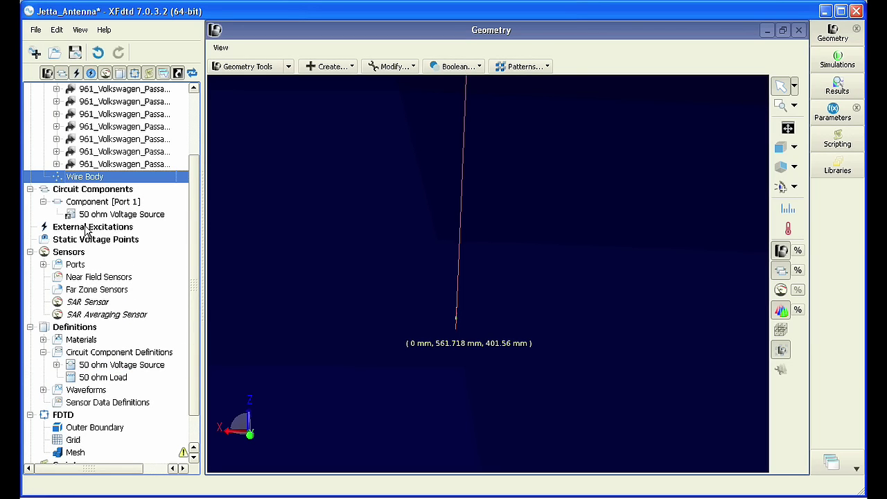
{"action": "left_click", "coordinate": [43, 339]}
{"action": "left_click_drag", "start_coordinate": [82, 352], "coordinate": [97, 181]}
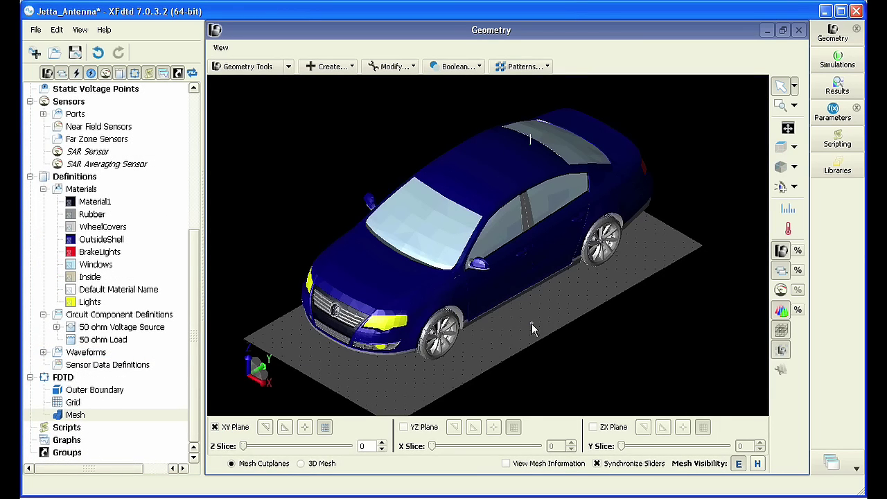
- Sweep the XY mesh slice to 50 and the YZ slice to X 229, then hide the cutplanes
{"action": "left_click", "coordinate": [286, 428]}
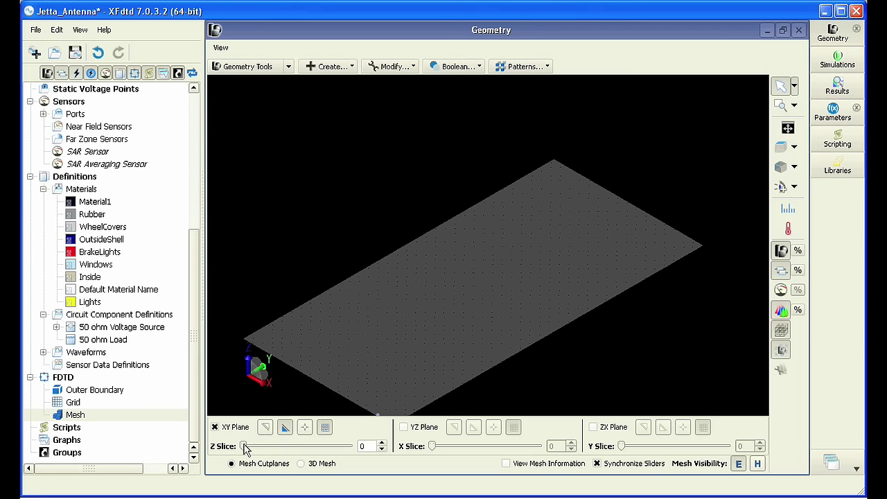
{"action": "left_click_drag", "start_coordinate": [244, 446], "coordinate": [351, 445]}
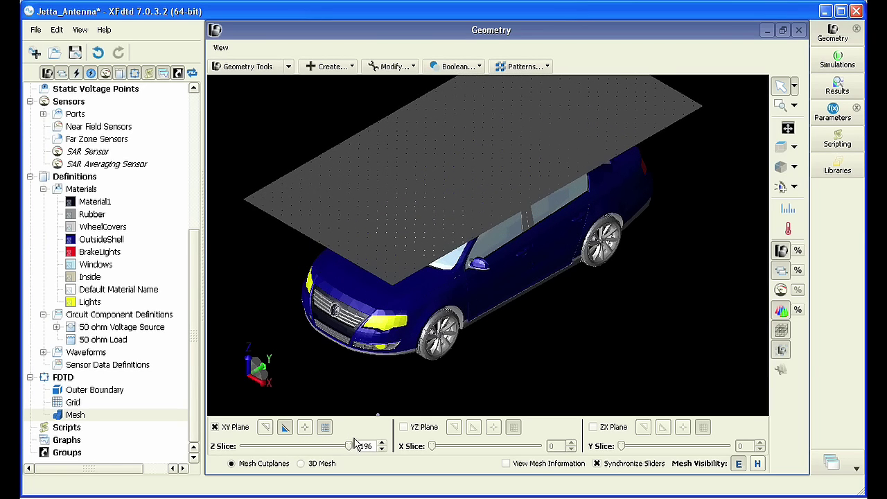
{"action": "left_click", "coordinate": [233, 427]}
{"action": "left_click", "coordinate": [404, 427]}
{"action": "left_click", "coordinate": [472, 429]}
{"action": "left_click_drag", "start_coordinate": [432, 447], "coordinate": [535, 450]}
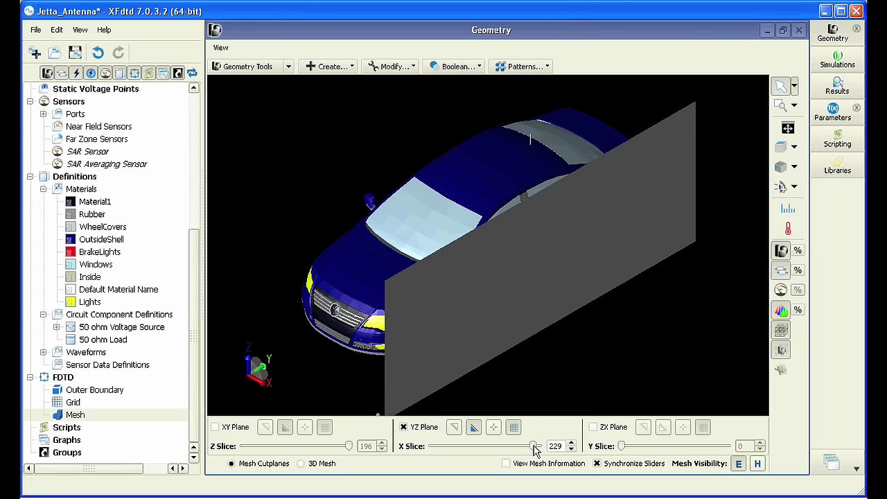
{"action": "left_click", "coordinate": [475, 428]}
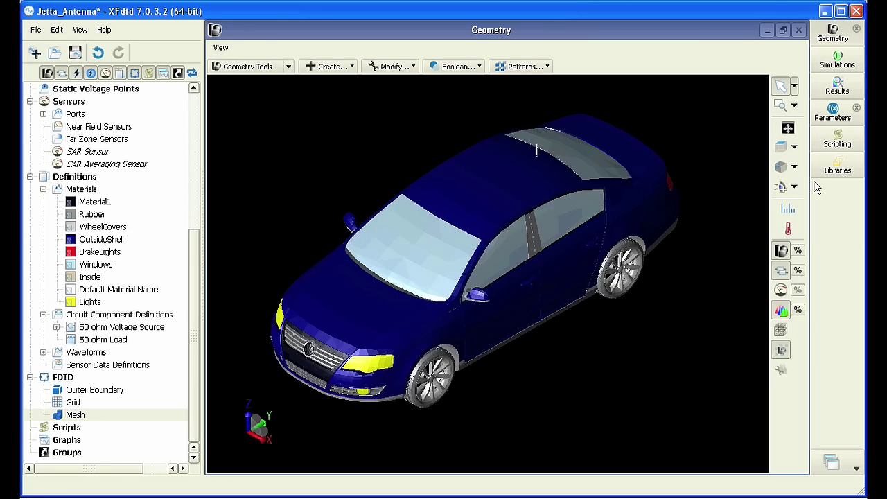
- Create and queue a new simulation keeping the -30 dB convergence termination criterion
{"action": "left_click", "coordinate": [833, 68]}
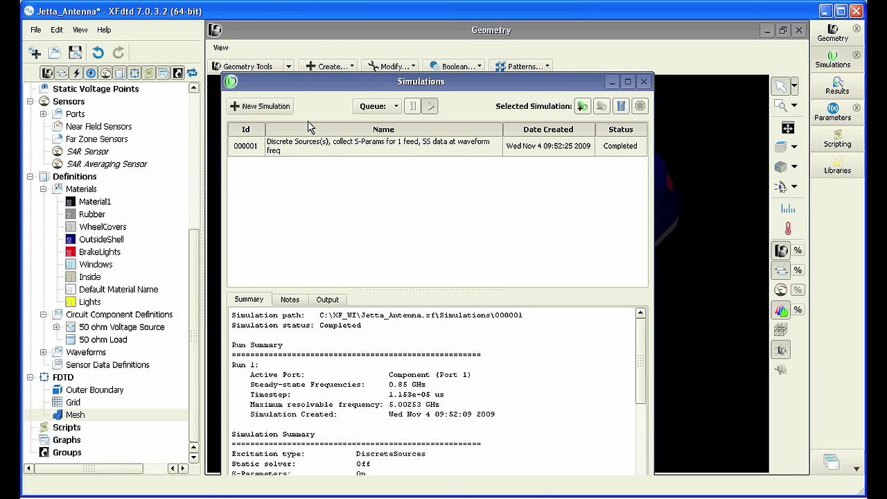
{"action": "left_click", "coordinate": [262, 106]}
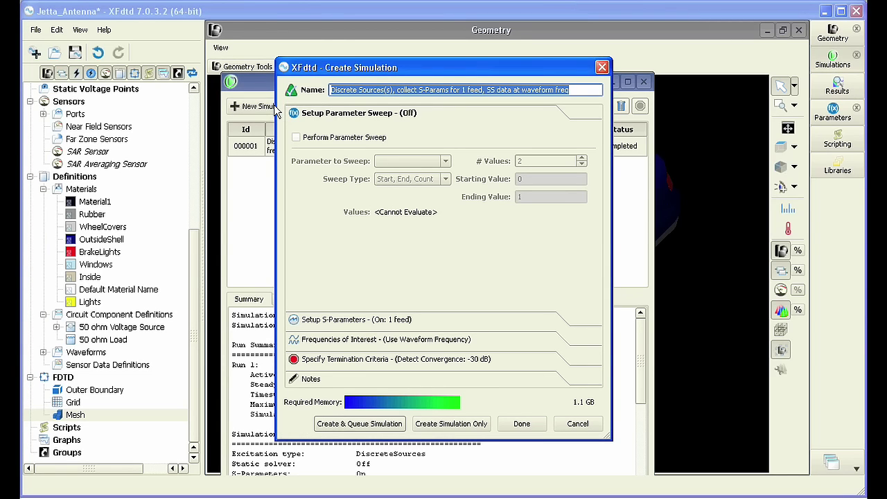
{"action": "left_click", "coordinate": [444, 360]}
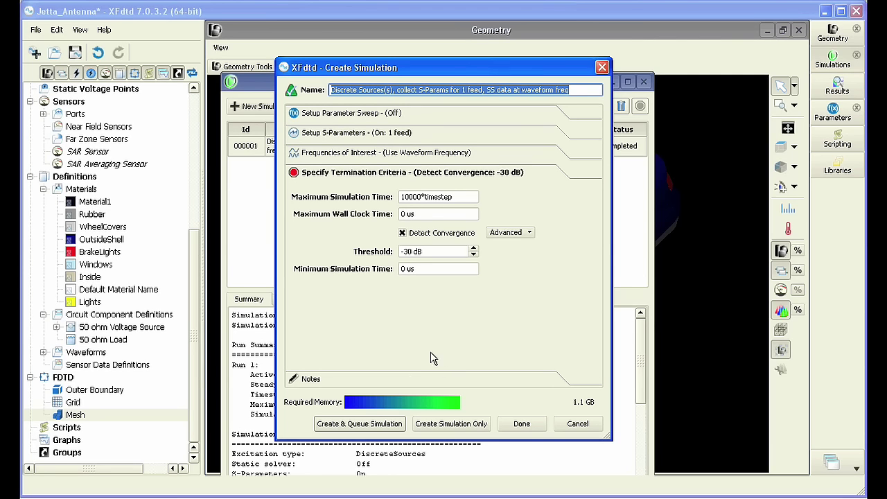
{"action": "left_click", "coordinate": [390, 430]}
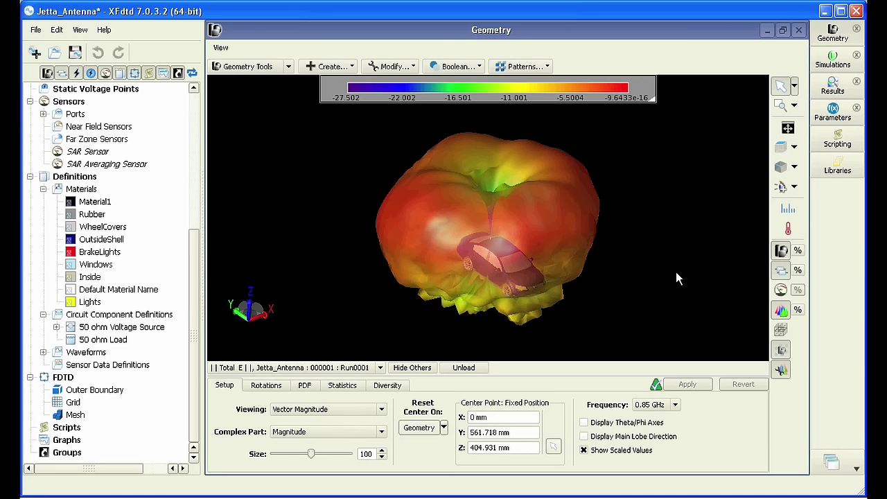
- Rotate the 0.85 GHz far-zone pattern around the car and bring up the Results list
{"action": "left_click_drag", "start_coordinate": [676, 271], "coordinate": [645, 174]}
{"action": "left_click", "coordinate": [833, 85]}
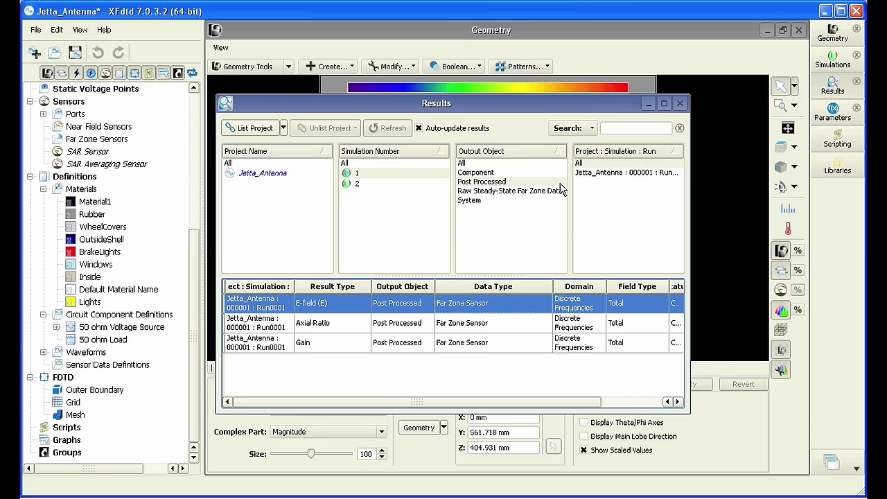
- Export the E-field far-zone result to a UAN file, then switch to Wireless InSite
{"action": "right_click", "coordinate": [483, 307]}
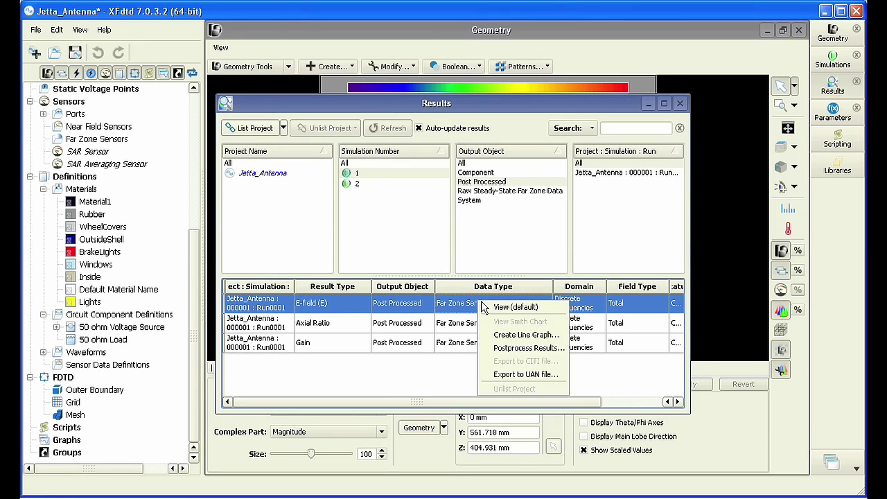
{"action": "left_click", "coordinate": [520, 375]}
{"action": "key", "text": "Return"}
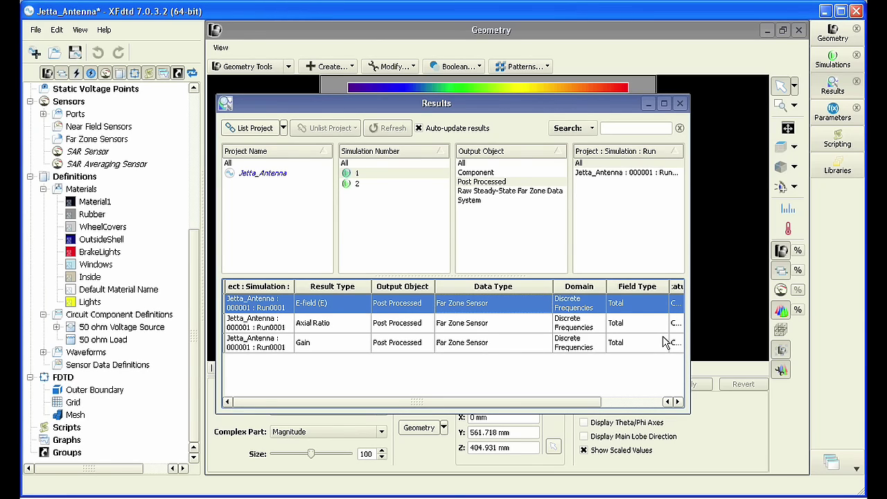
{"action": "key", "text": "alt+Tab"}
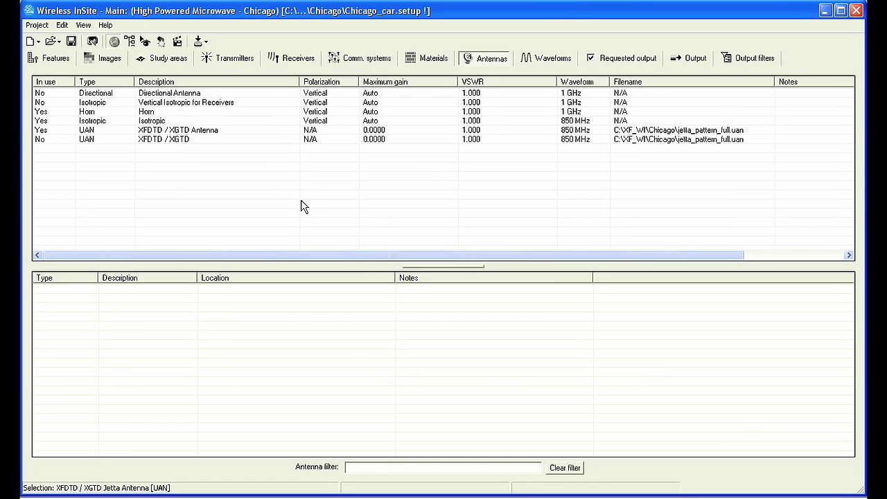
- Add a new XFdtd / XGtd antenna and load jetta_pattern_fullb.uan as its pattern
{"action": "right_click", "coordinate": [303, 206]}
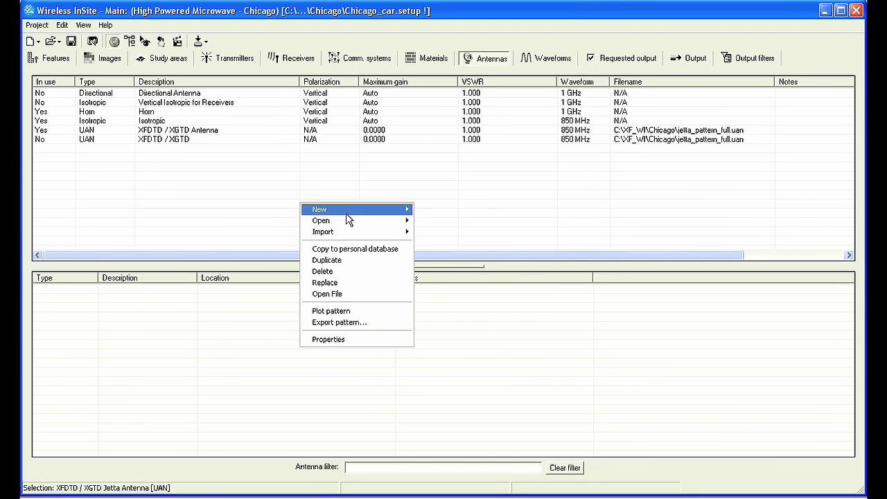
{"action": "mouse_move", "coordinate": [345, 210]}
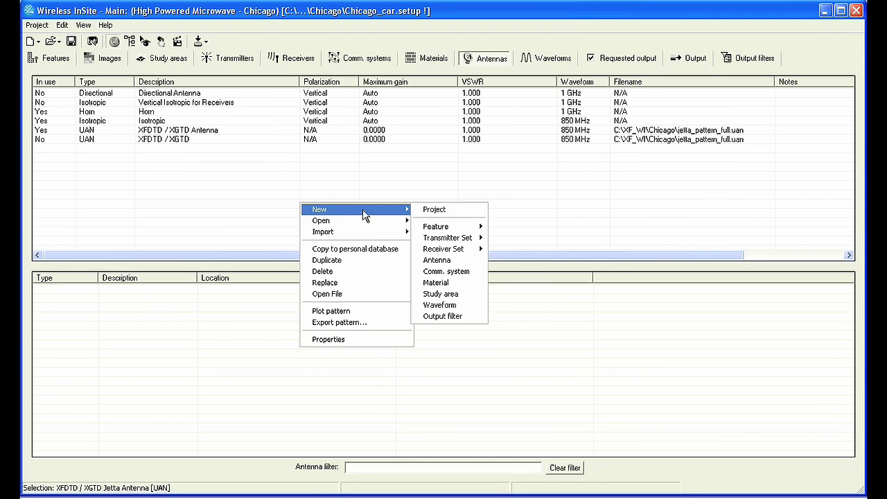
{"action": "left_click", "coordinate": [447, 261]}
{"action": "left_click", "coordinate": [485, 239]}
{"action": "scroll", "coordinate": [470, 326], "scroll_direction": "down", "scroll_amount": 2}
{"action": "left_click", "coordinate": [459, 364]}
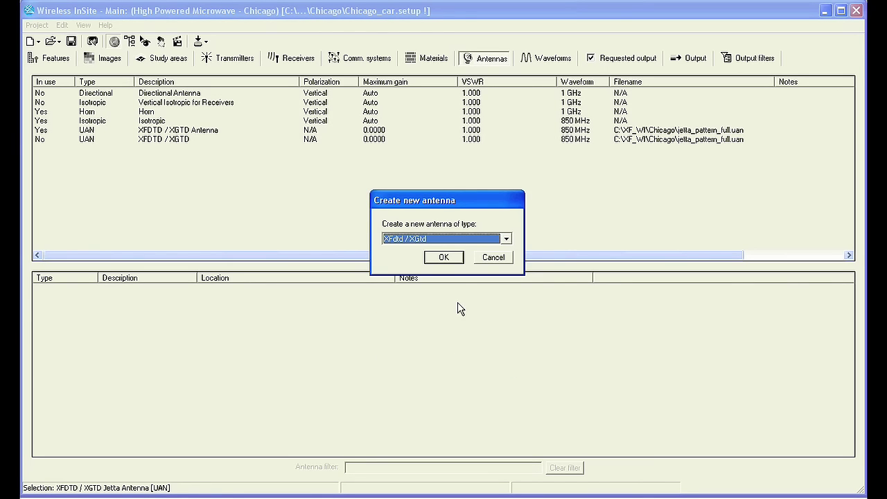
{"action": "left_click", "coordinate": [454, 258]}
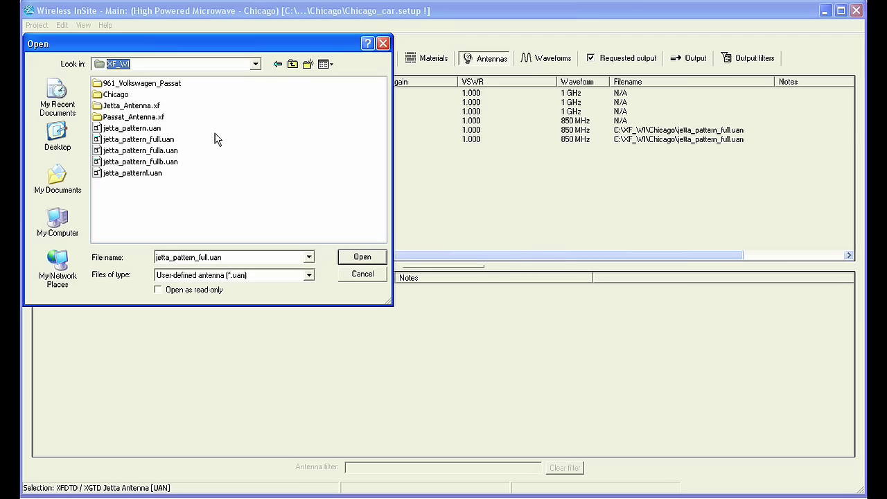
{"action": "left_click", "coordinate": [175, 163]}
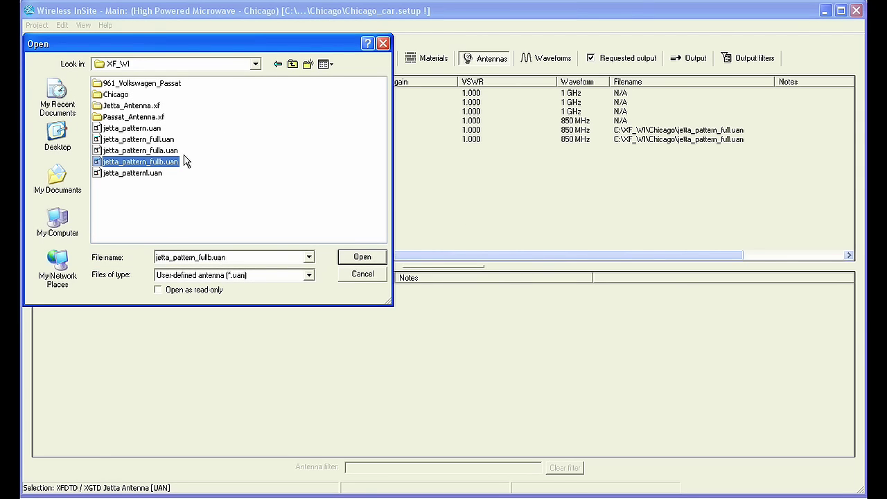
{"action": "left_click", "coordinate": [357, 262]}
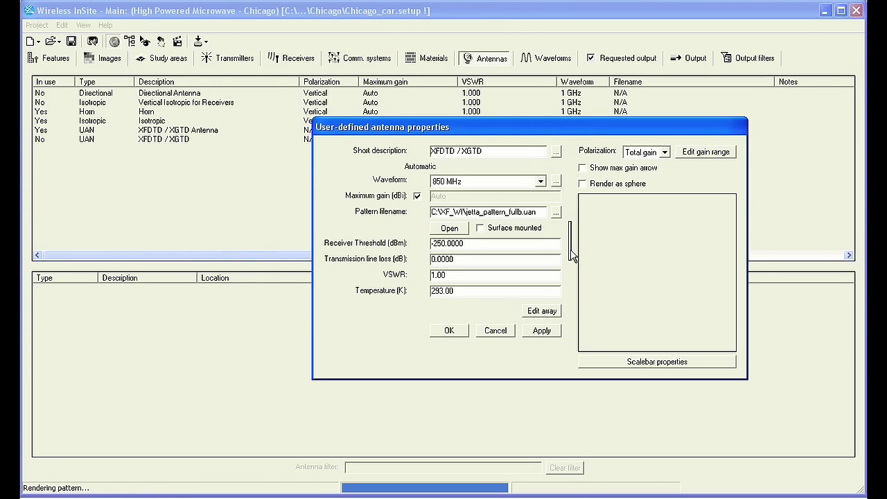
- Preview the 850 MHz gain pattern, accept the antenna, and angle the Chicago model view
{"action": "left_click_drag", "start_coordinate": [677, 303], "coordinate": [645, 266]}
{"action": "scroll", "coordinate": [651, 261], "scroll_direction": "up", "scroll_amount": 2}
{"action": "left_click_drag", "start_coordinate": [643, 255], "coordinate": [635, 281]}
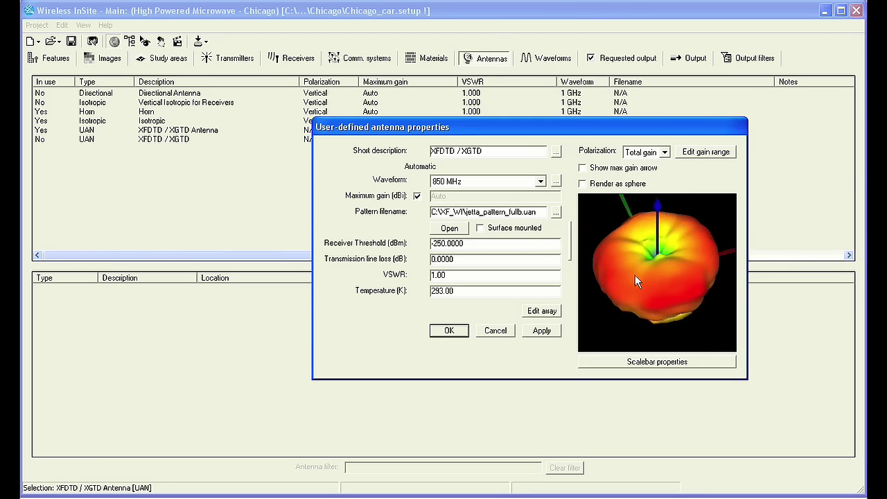
{"action": "left_click", "coordinate": [449, 330]}
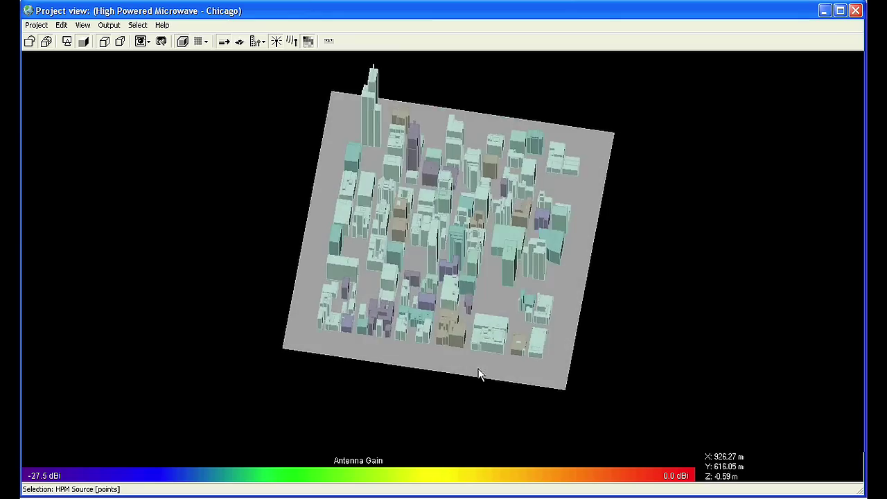
{"action": "left_click_drag", "start_coordinate": [481, 374], "coordinate": [455, 349]}
{"action": "right_click_drag", "start_coordinate": [457, 346], "coordinate": [409, 300]}
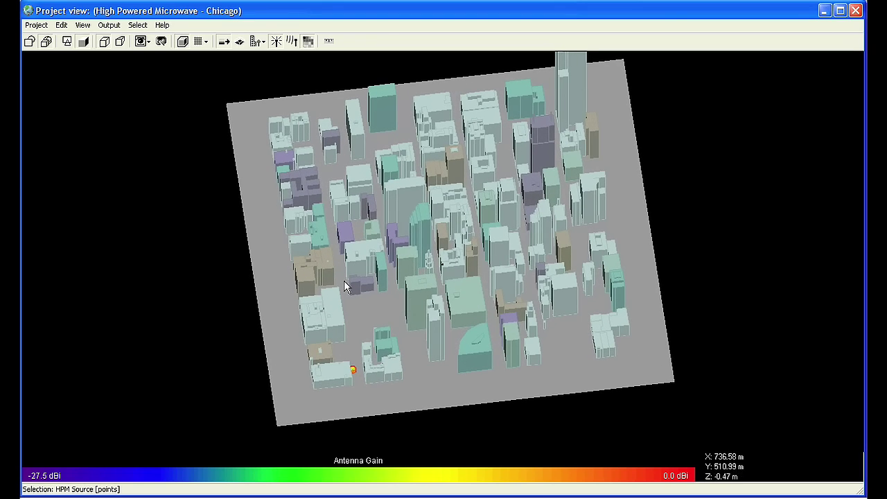
- Inspect the car antenna from street level, then expand R12_D2 > Point to multipoint > Path gain > HPM Source > Receiver Grid
{"action": "left_click", "coordinate": [121, 41]}
{"action": "left_click_drag", "start_coordinate": [517, 343], "coordinate": [626, 344]}
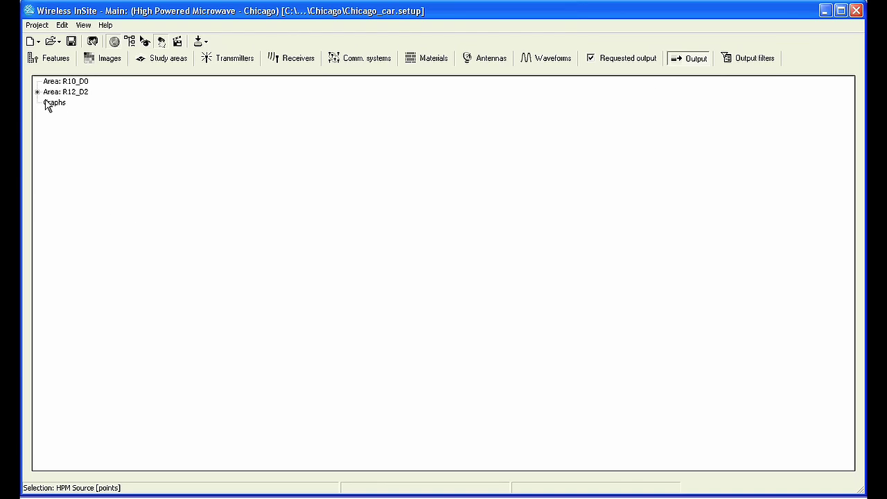
{"action": "left_click", "coordinate": [37, 92]}
{"action": "left_click", "coordinate": [47, 102]}
{"action": "left_click", "coordinate": [57, 123]}
{"action": "left_click", "coordinate": [66, 134]}
{"action": "left_click", "coordinate": [104, 145]}
{"action": "right_click", "coordinate": [103, 146]}
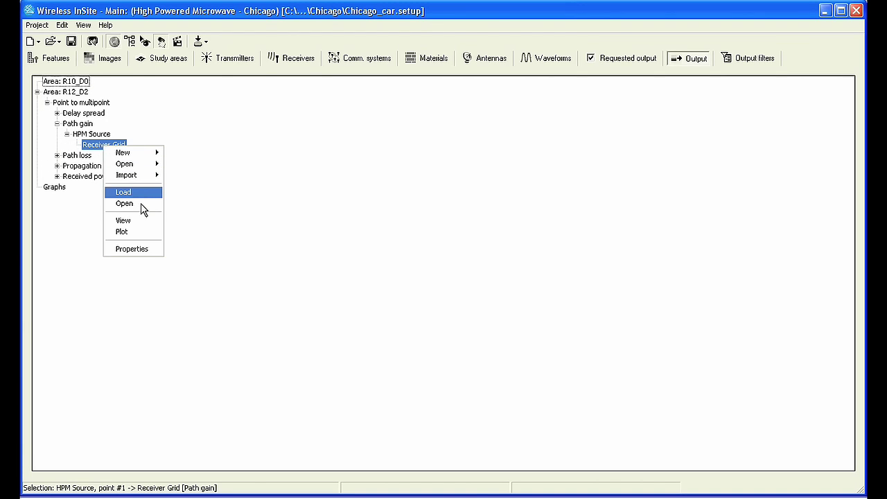
- View the Receiver Grid's HPM Source path gain (-237.0 to -50.7 dB) over Chicago, then return overhead
{"action": "left_click", "coordinate": [142, 220]}
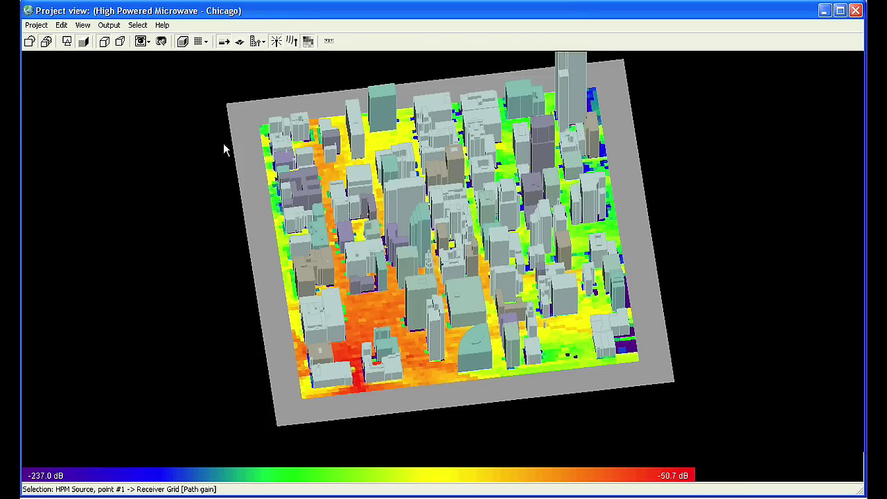
{"action": "left_click_drag", "start_coordinate": [419, 322], "coordinate": [458, 388]}
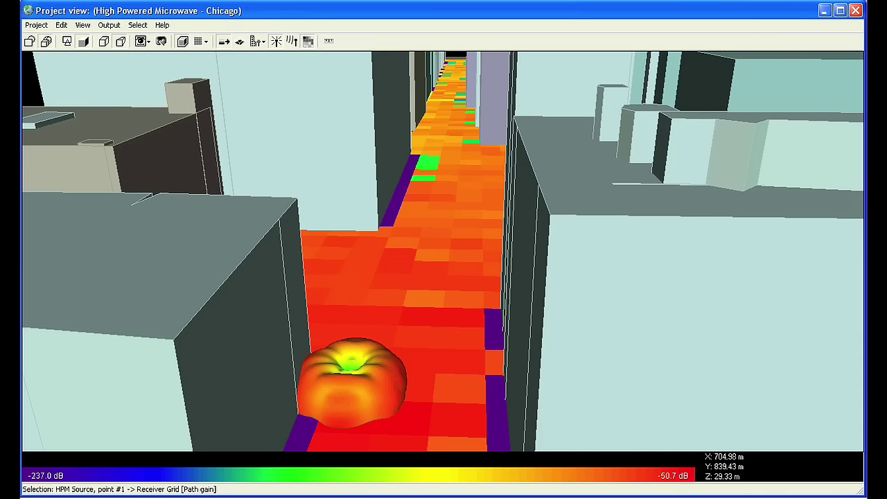
{"action": "left_click_drag", "start_coordinate": [620, 339], "coordinate": [659, 348]}
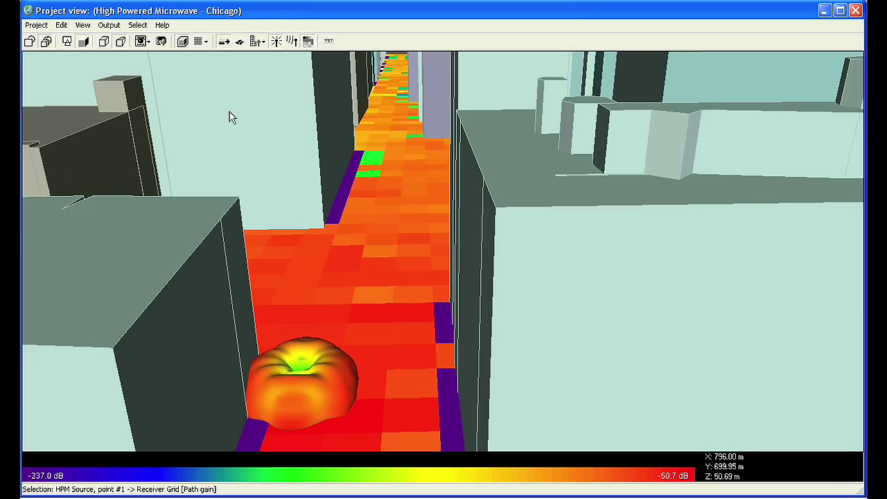
{"action": "left_click", "coordinate": [117, 42]}
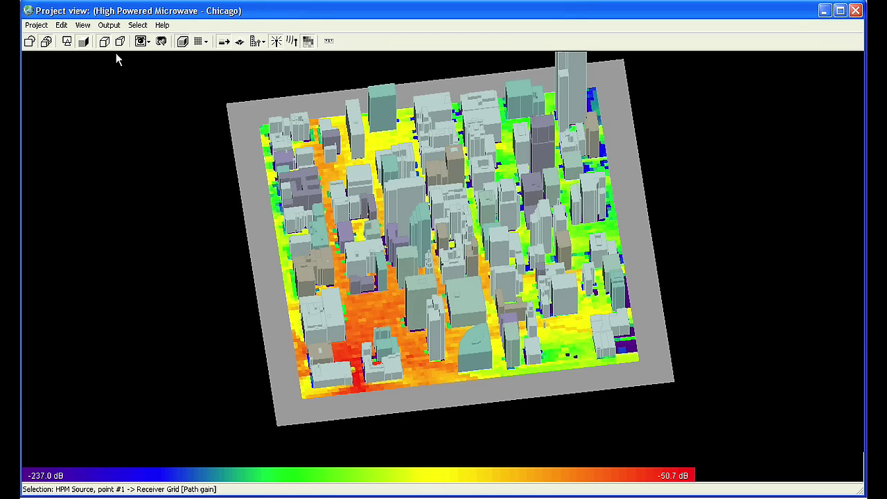